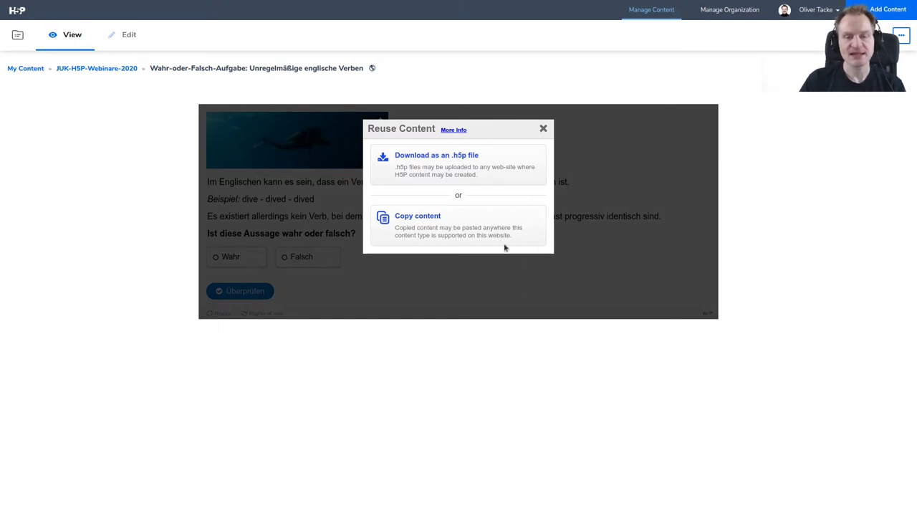
Copy the true/false question's content for reuse and return to the JUK-H5P-Webinare-2020 folder.
click(488, 229)
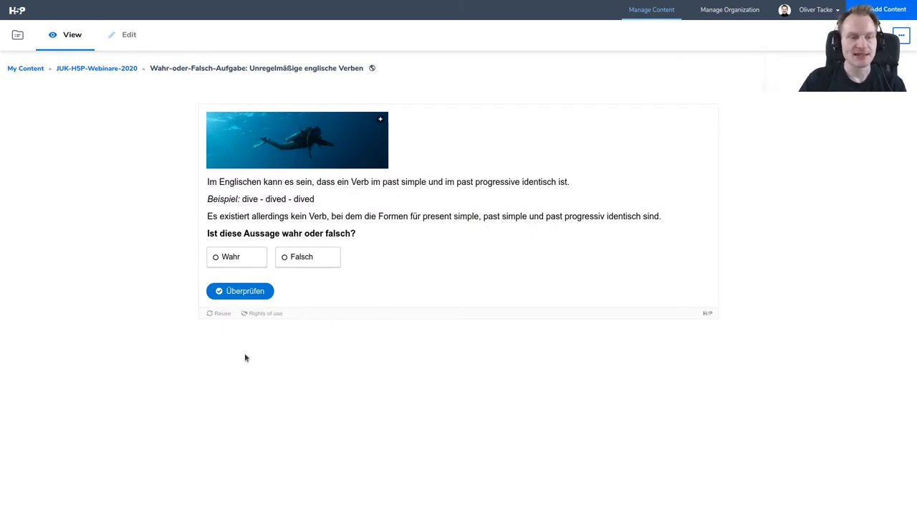
click(123, 68)
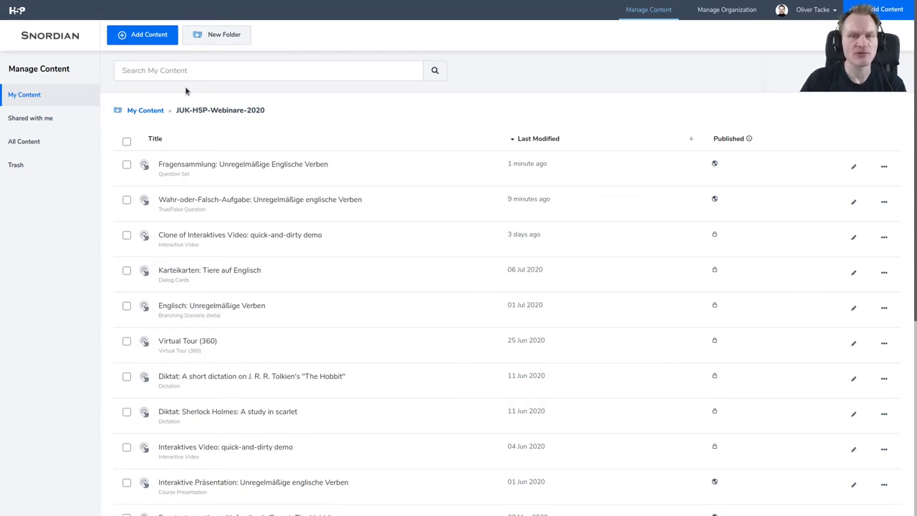
Paste the copied true/false question as new content in the folder, and discard it without saving.
click(166, 38)
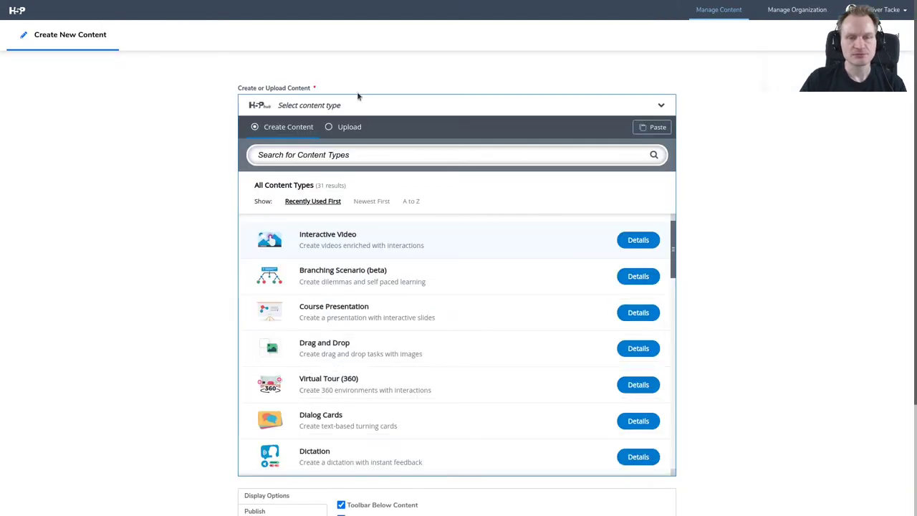
click(654, 129)
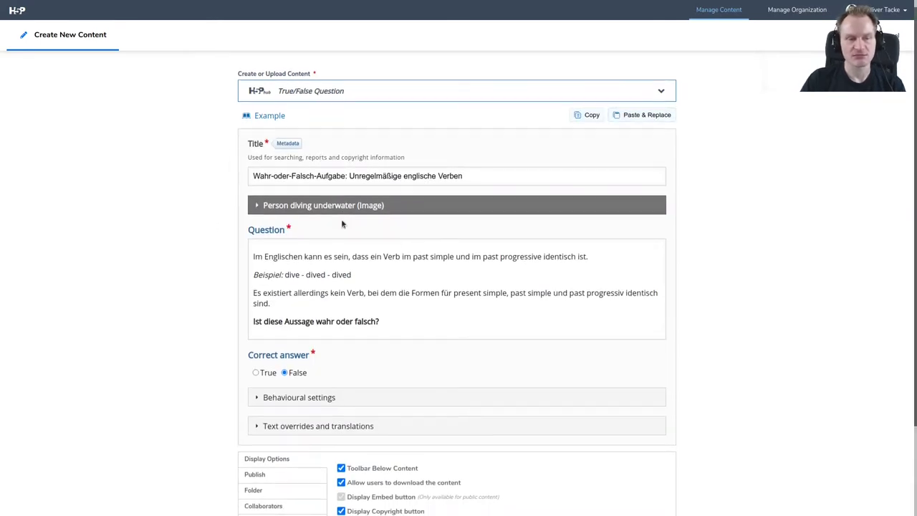
scroll(277, 280, down, 2)
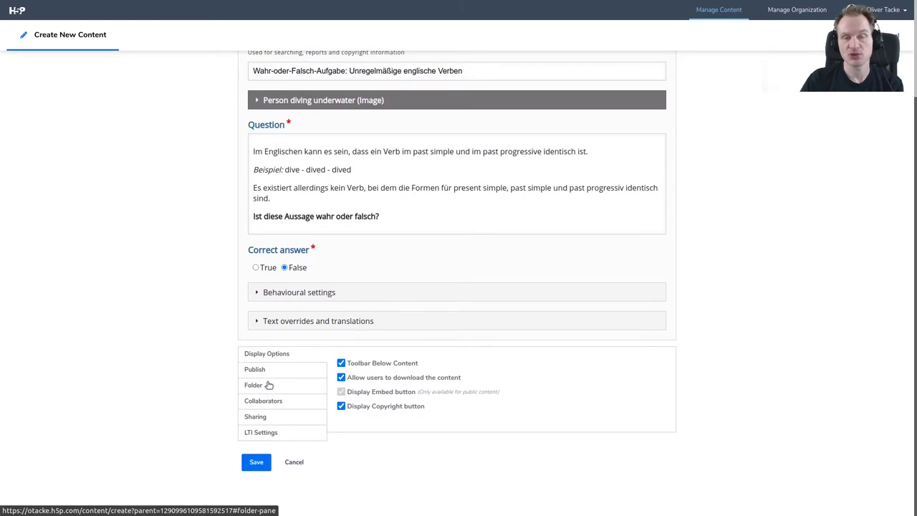
scroll(244, 336, up, 1)
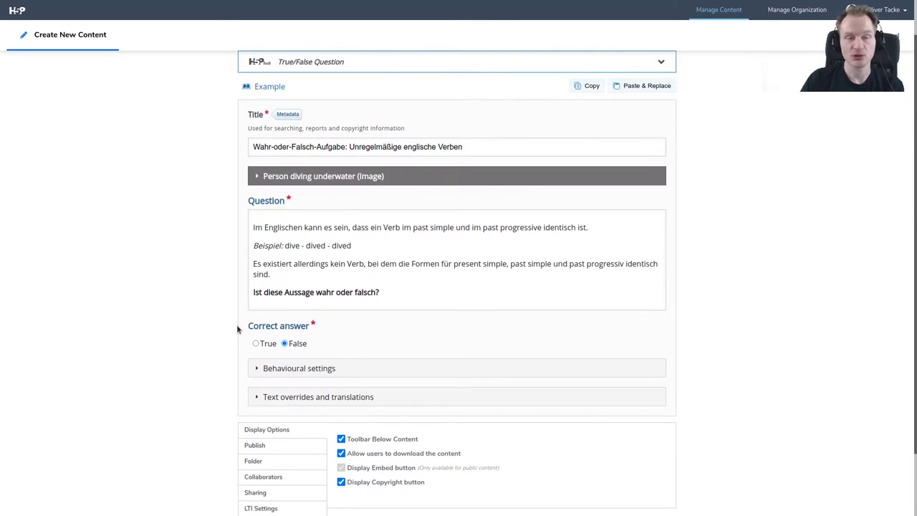
scroll(284, 351, down, 1)
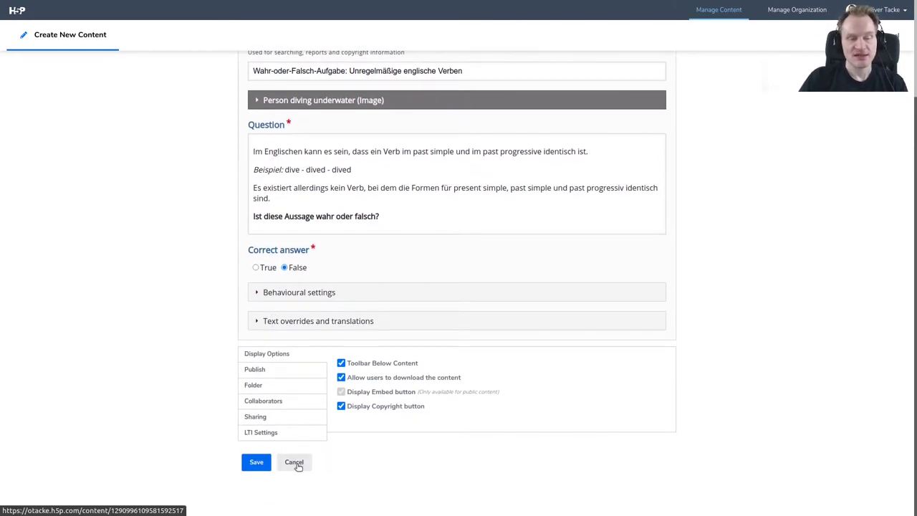
click(295, 462)
click(539, 51)
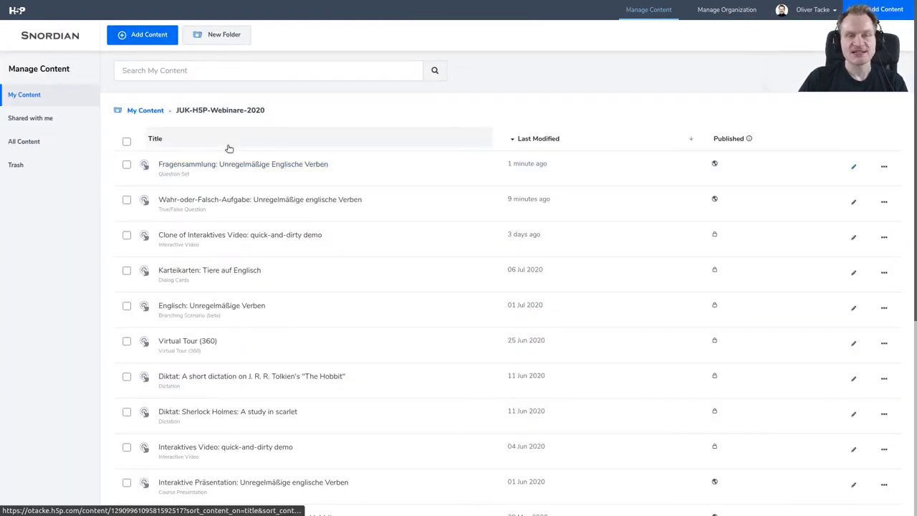
Open "Fragensammlung: Unregelmäßige Englische Verben", start the quiz and go through its questions to the last one.
click(269, 165)
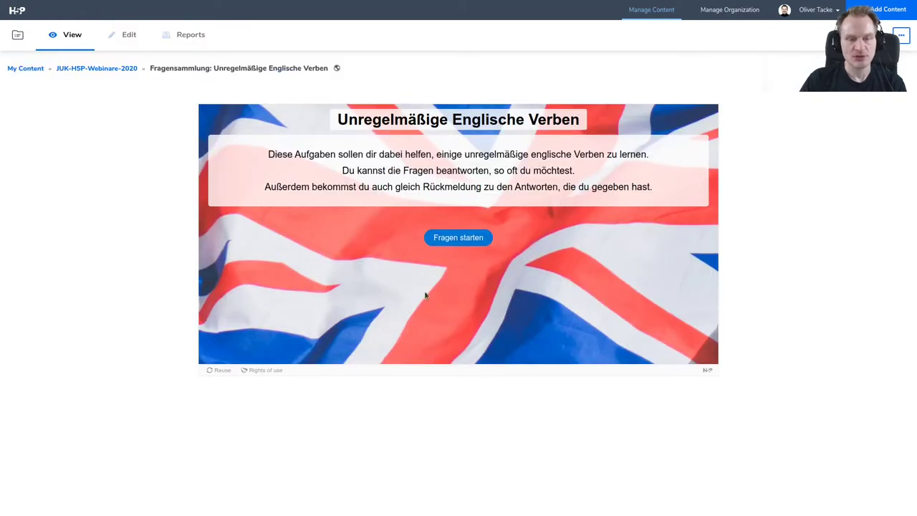
click(467, 236)
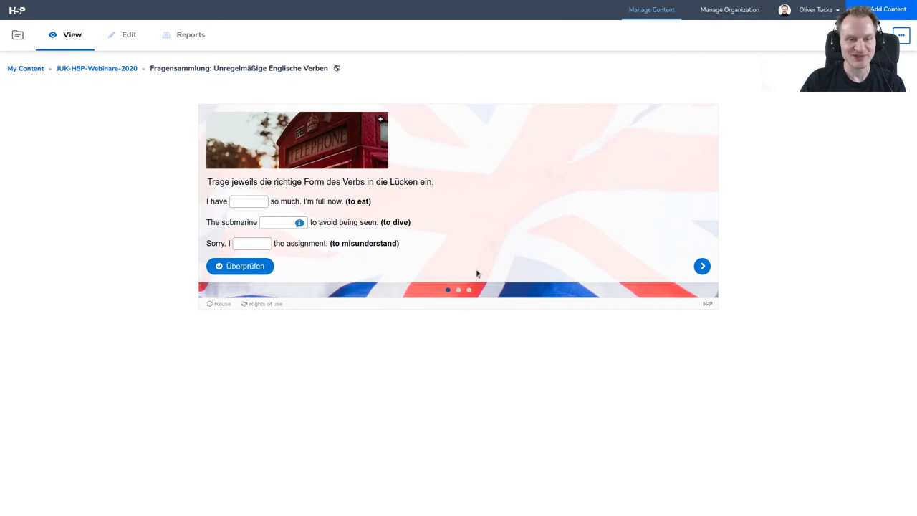
click(702, 267)
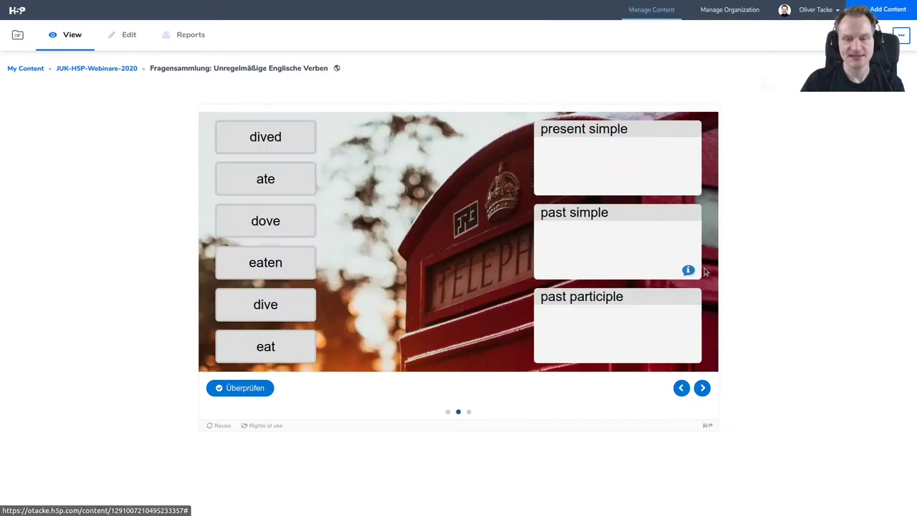
click(703, 384)
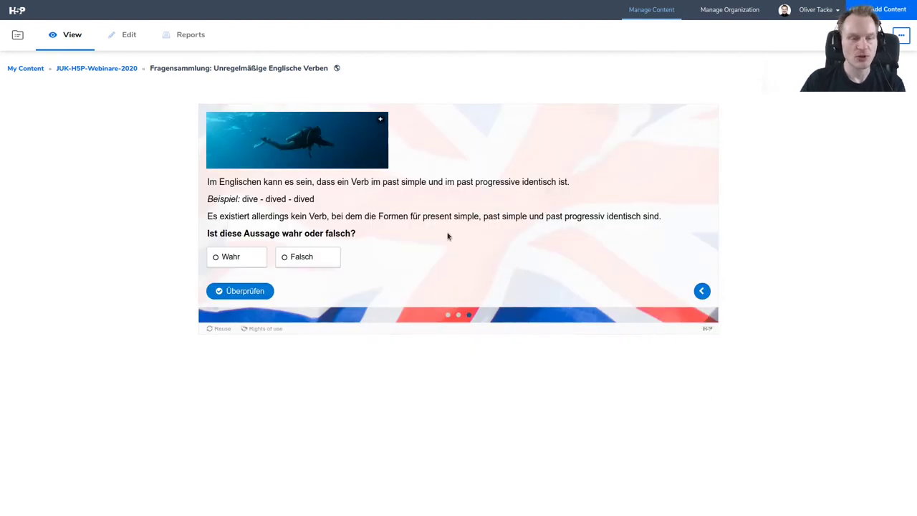
Edit the question set, add a question at the end of its list, paste the copied true/false question into it and save.
click(129, 36)
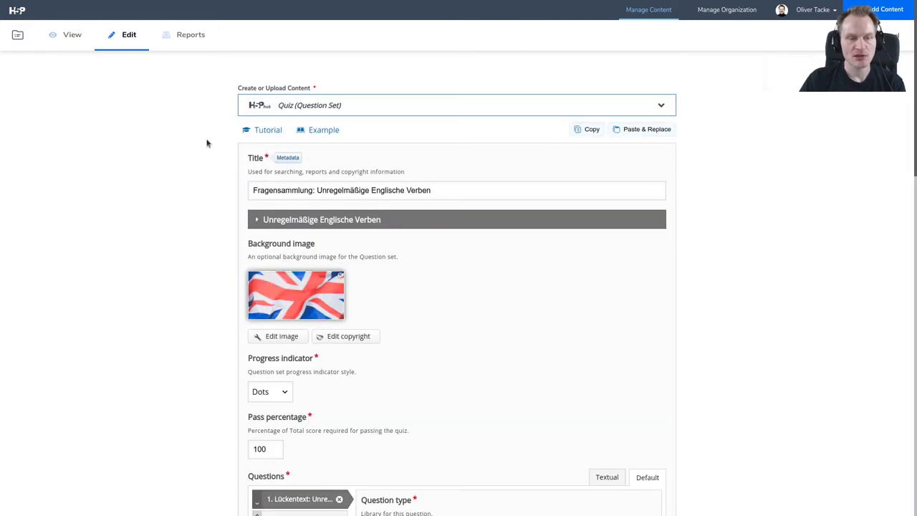
scroll(495, 158, down, 3)
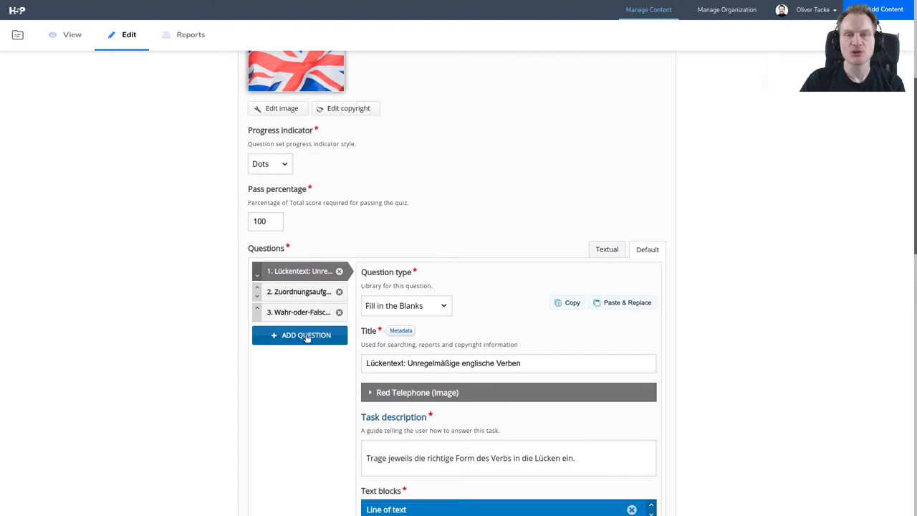
click(306, 336)
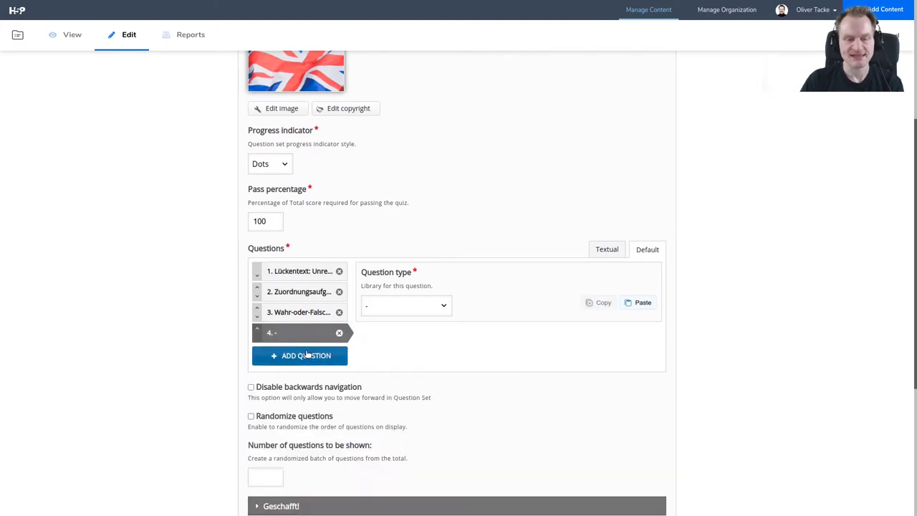
click(645, 304)
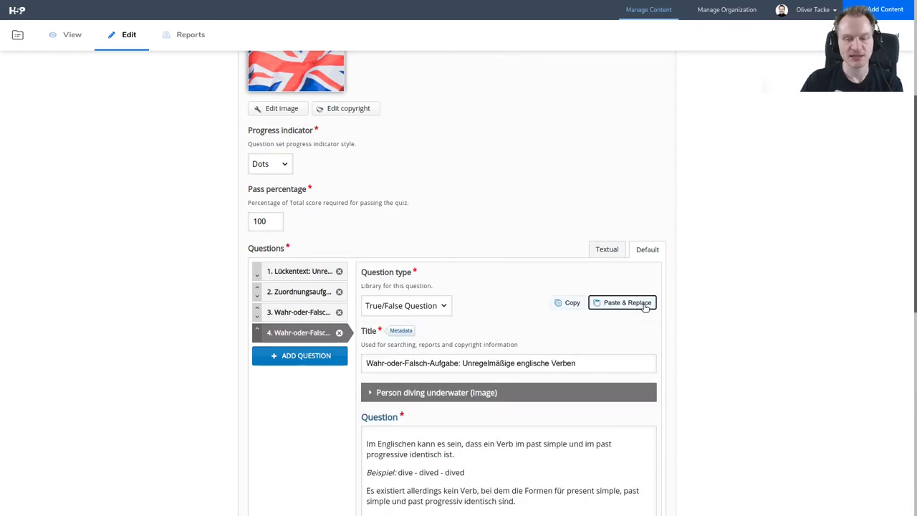
scroll(501, 272, down, 2)
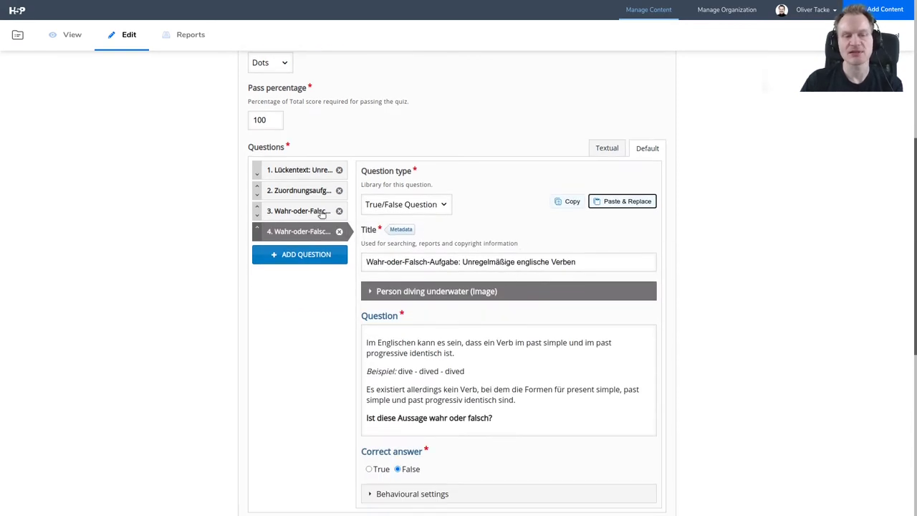
scroll(318, 291, down, 4)
scroll(317, 291, up, 2)
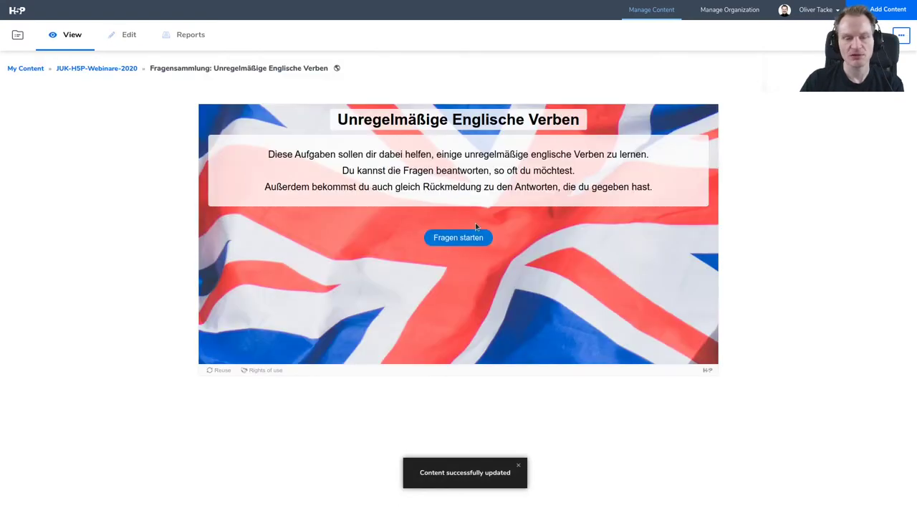
Start the updated quiz and step through to the newly added fourth question.
click(462, 238)
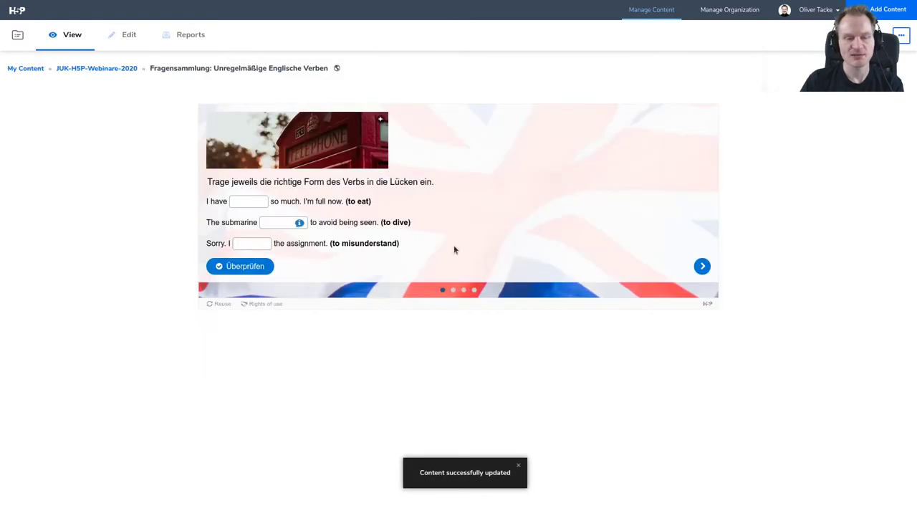
click(703, 267)
click(702, 385)
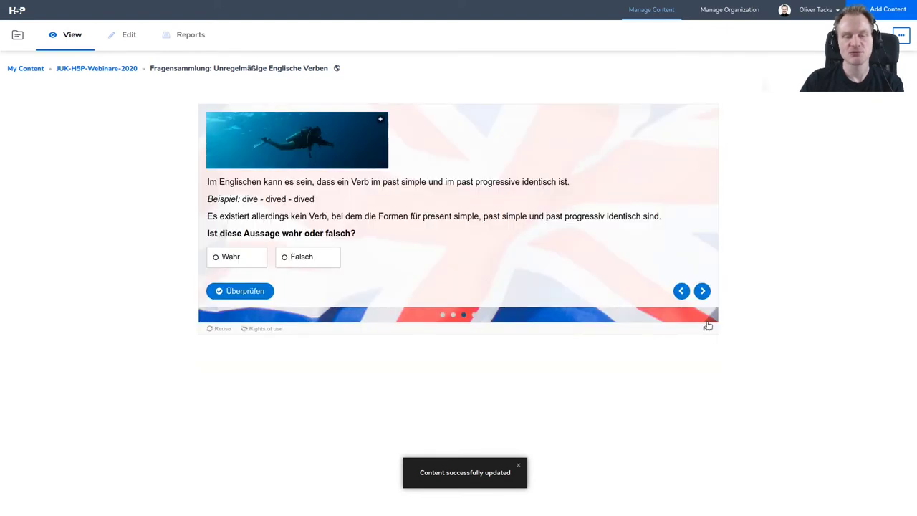
click(703, 291)
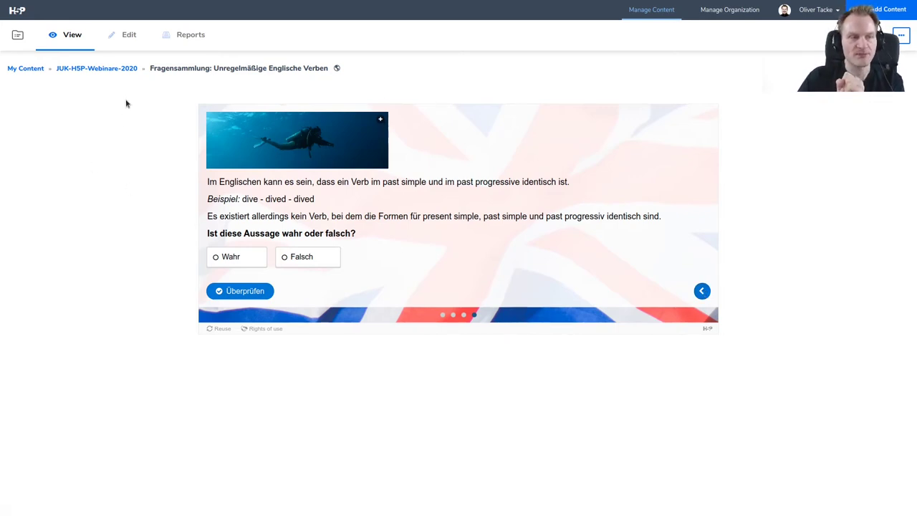
Reopen the question set for editing and copy its first question, the Fill in the Blanks task "Lückentext: Unregelmäßige englische Verben".
click(128, 36)
scroll(188, 150, down, 2)
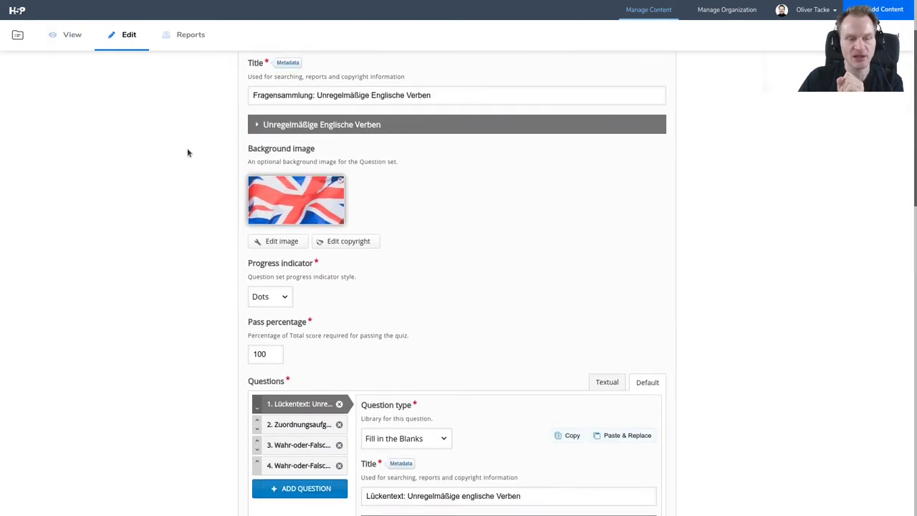
scroll(188, 152, down, 5)
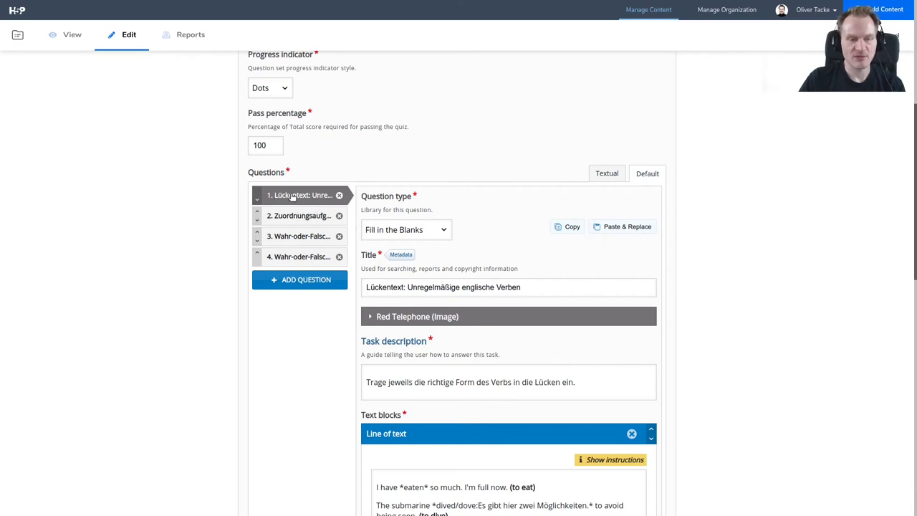
click(573, 228)
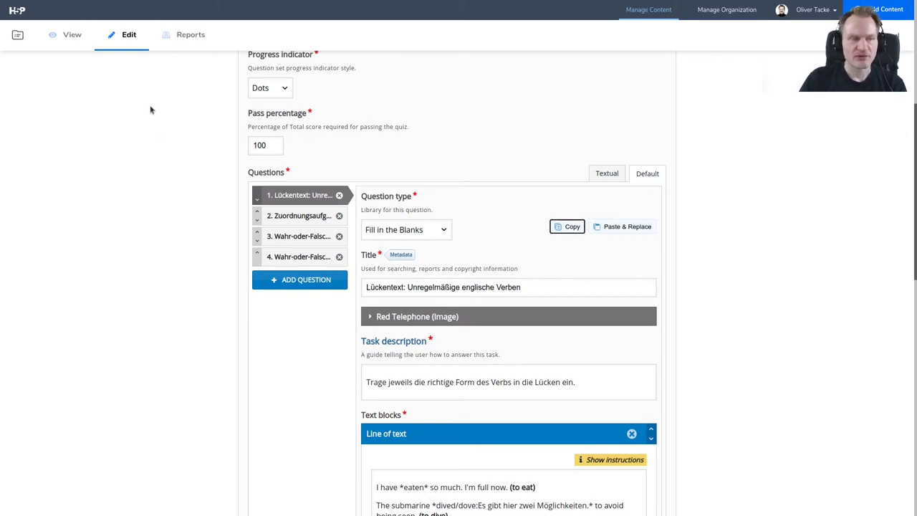
Leave the question set editor without saving and return to the JUK-H5P-Webinare-2020 folder.
scroll(147, 108, up, 3)
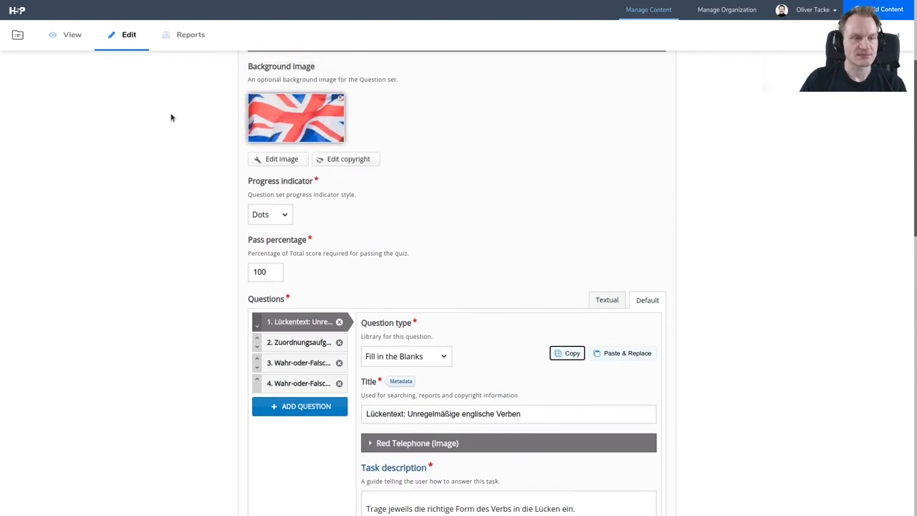
scroll(161, 85, up, 2)
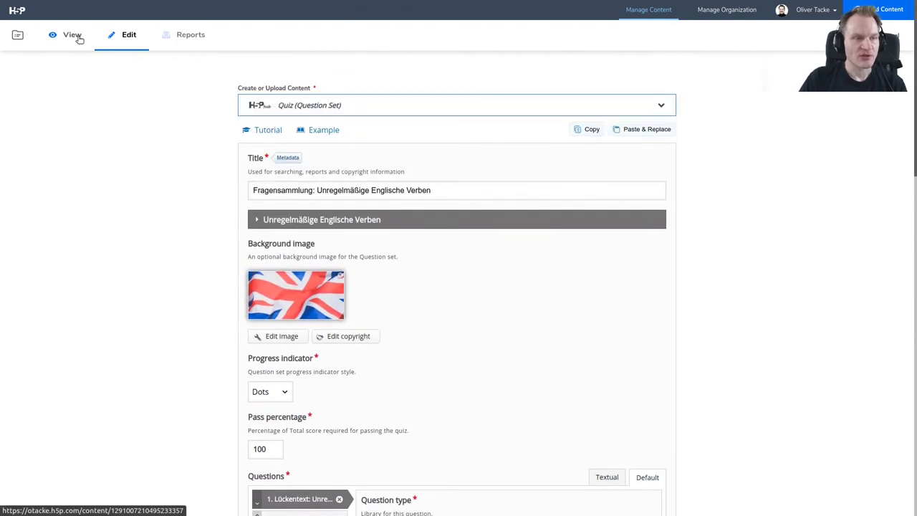
click(77, 38)
click(540, 51)
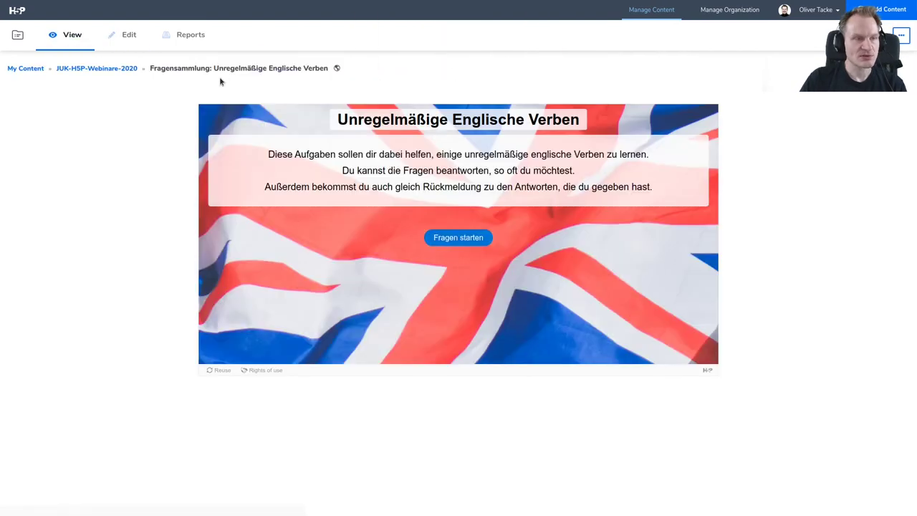
click(105, 69)
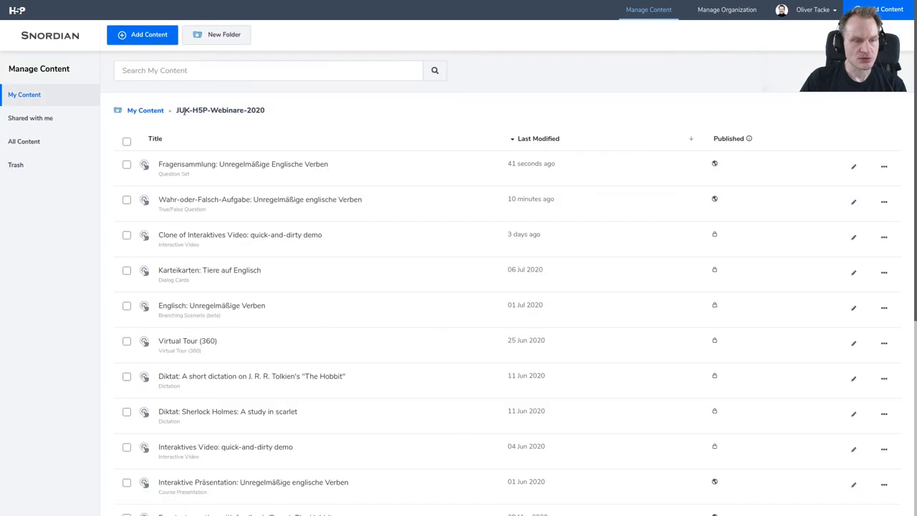
Open "Interaktive Präsentation: Unregelmäßige englische Verben" and view its Lückentext and Wahr-oder-Falsch-Aufgabe slides.
scroll(185, 113, down, 2)
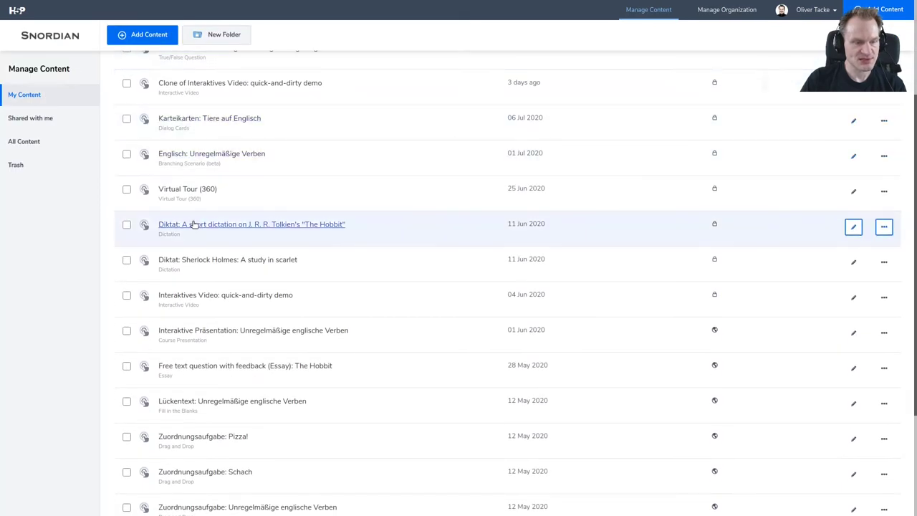
click(271, 332)
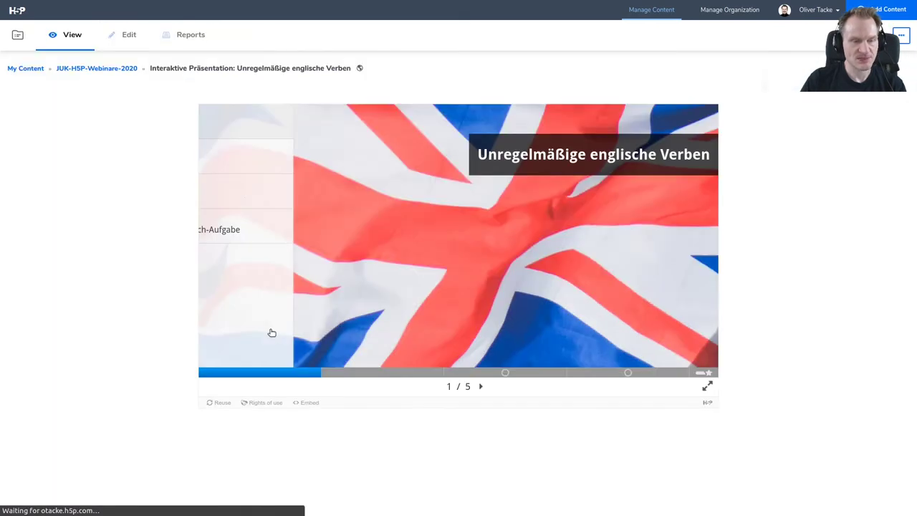
click(437, 375)
click(465, 375)
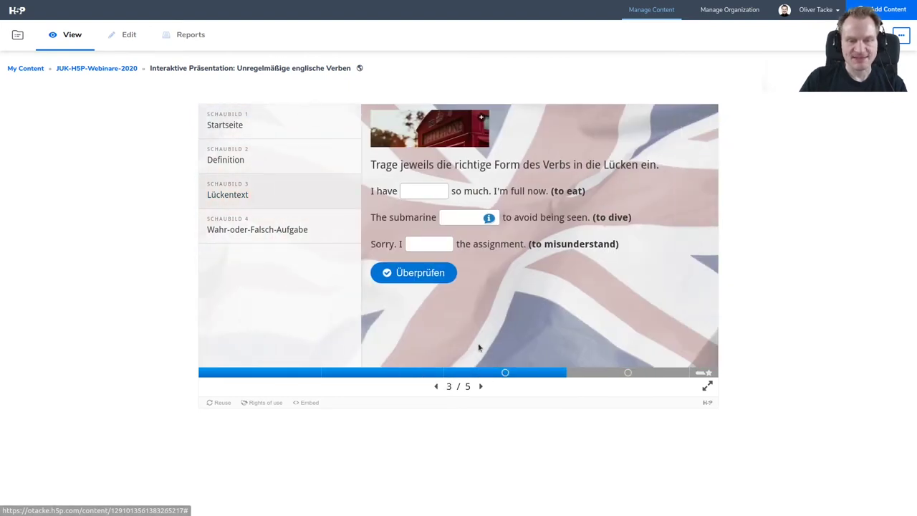
click(590, 378)
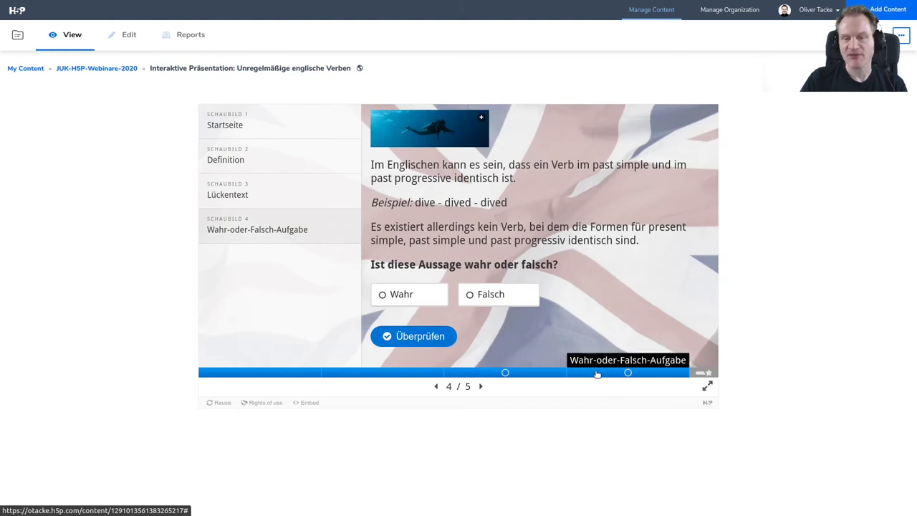
Edit the presentation and add a new blank slide after the Wahr-oder-Falsch-Aufgabe slide.
click(130, 38)
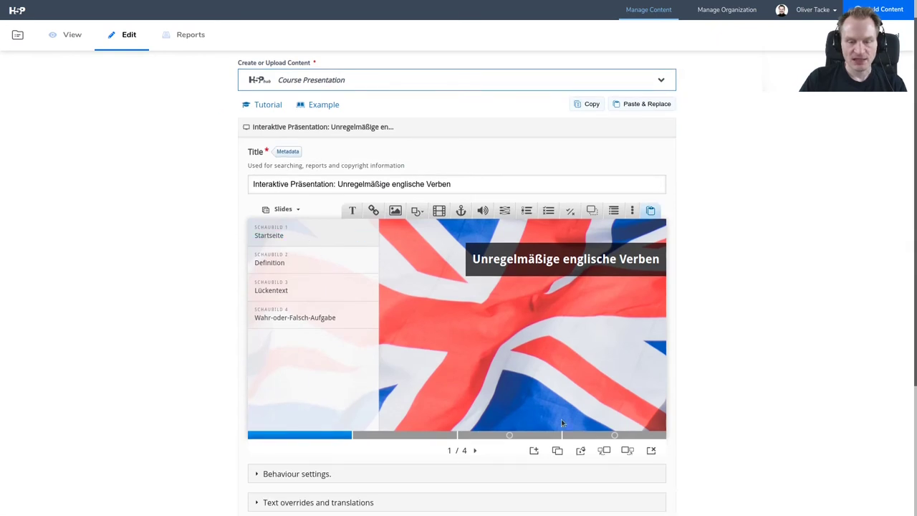
click(633, 435)
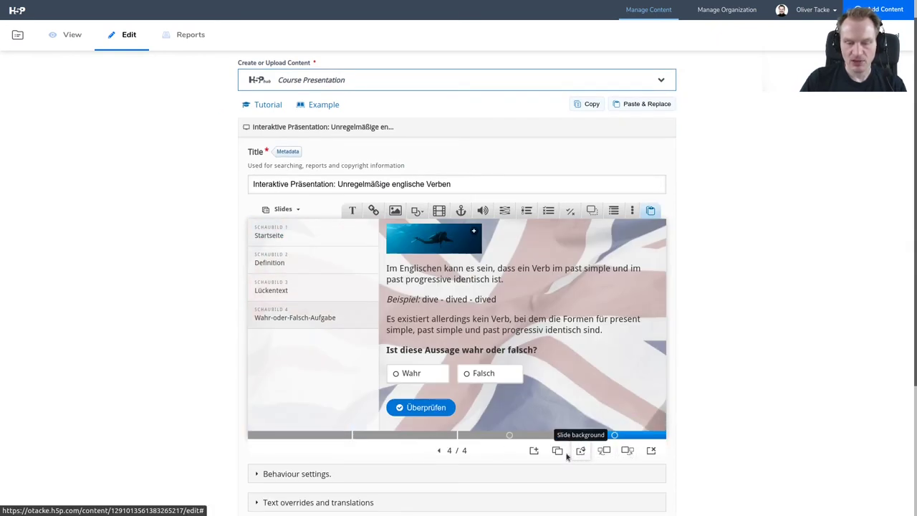
click(534, 450)
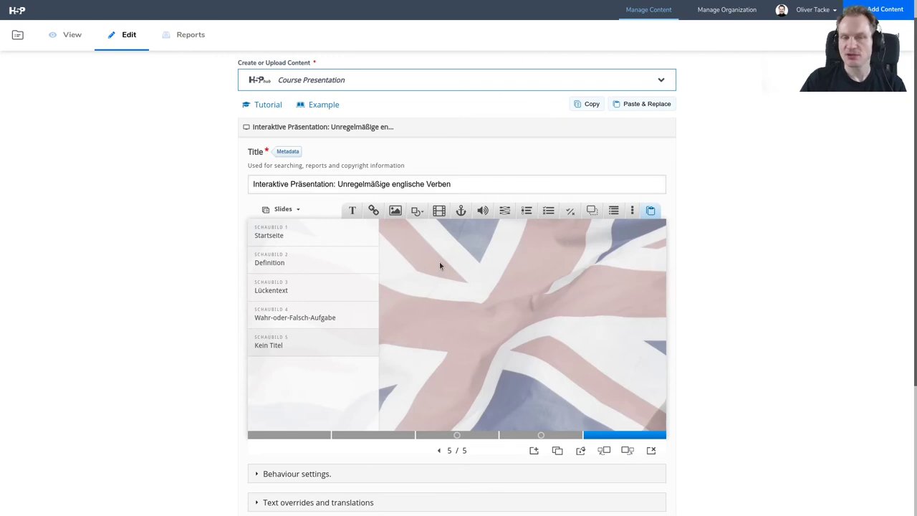
Paste the copied Fill in the Blanks task onto the new fifth slide and move and enlarge it to fill the area beside the slide list.
click(652, 211)
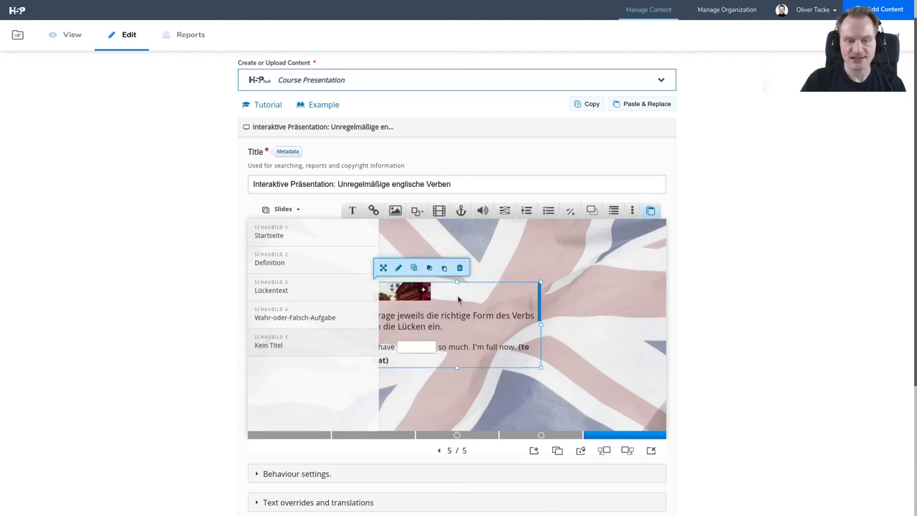
drag(454, 306, 499, 241)
drag(581, 313, 659, 424)
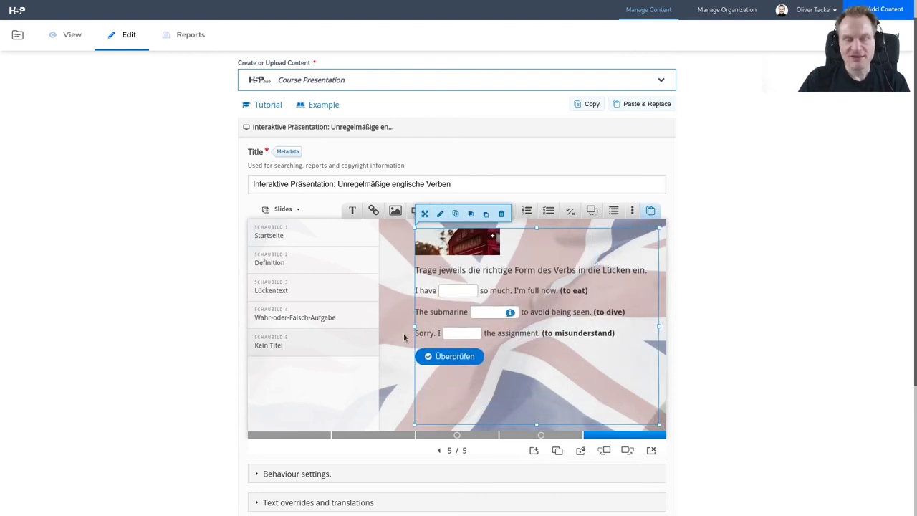
Copy the true-or-false task from the Wahr-oder-Falsch-Aufgabe slide.
click(518, 437)
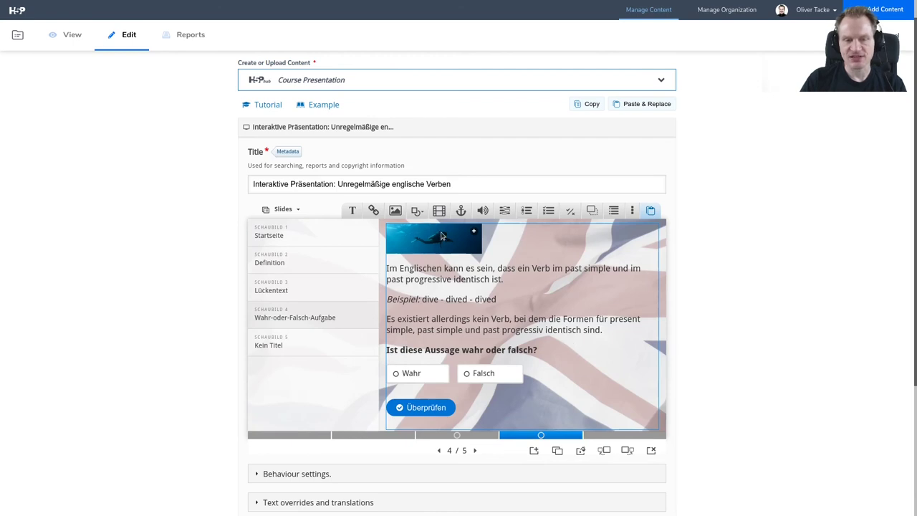
click(507, 282)
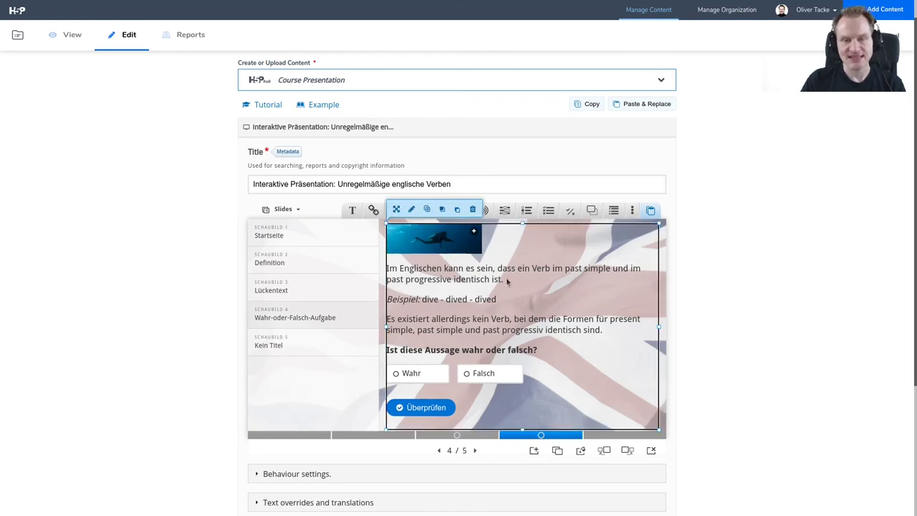
click(427, 210)
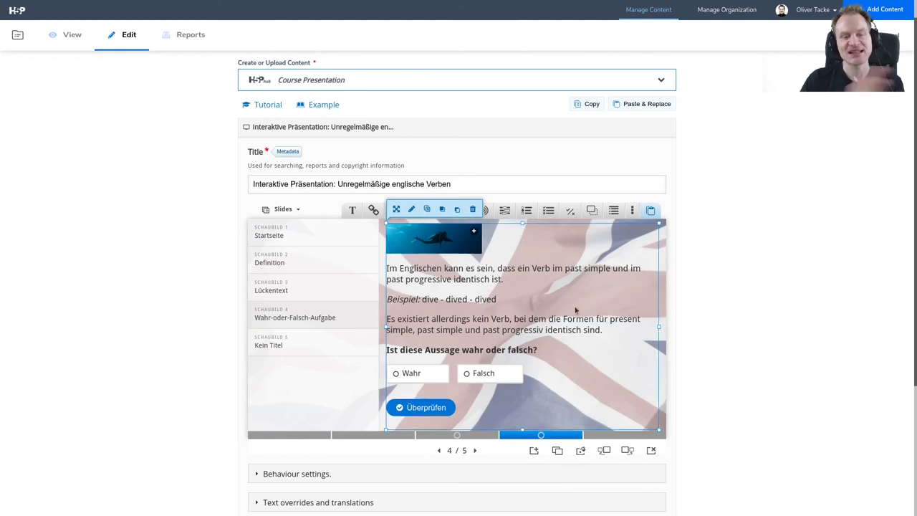
Return to the fifth slide and narrow the Fill in the Blanks task from its right edge to free up space beside it.
click(593, 434)
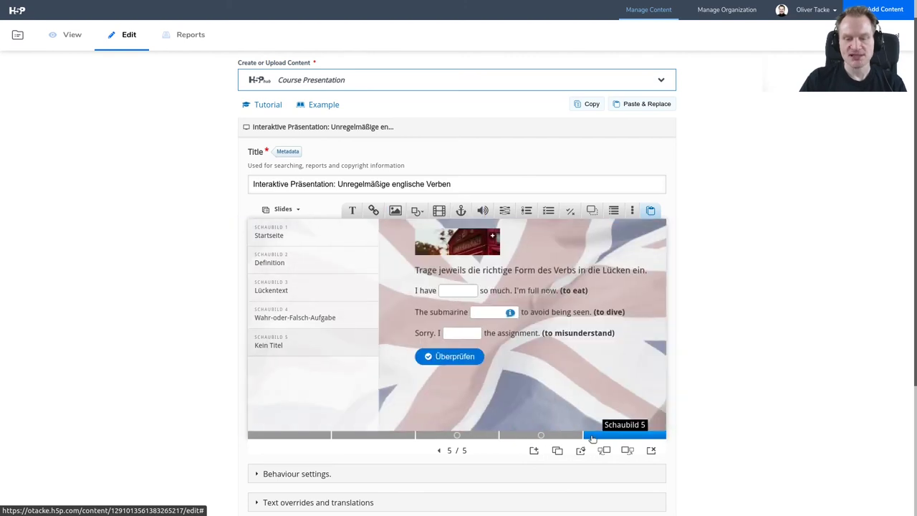
click(541, 340)
drag(660, 326, 506, 326)
Paste the copied true-or-false task onto the fifth slide and narrow it from its left edge so it sits beside the Fill in the Blanks task.
click(589, 315)
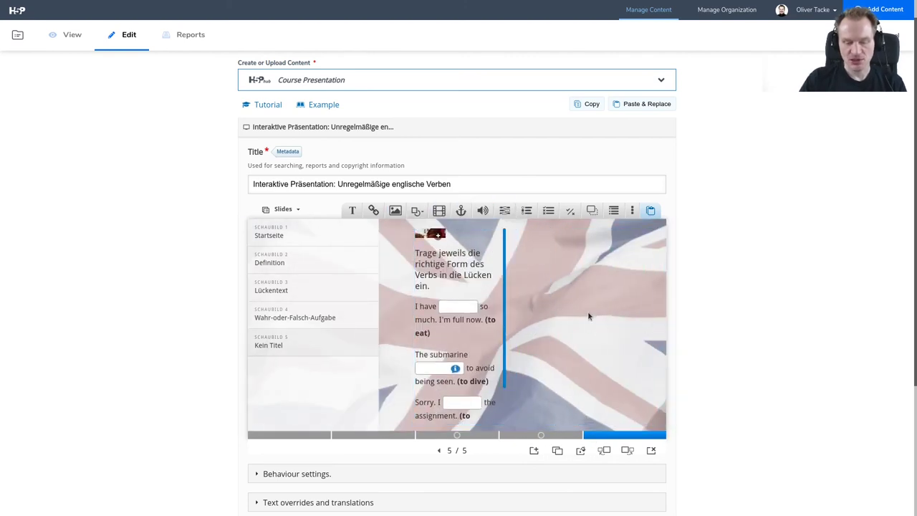
key(ctrl+v)
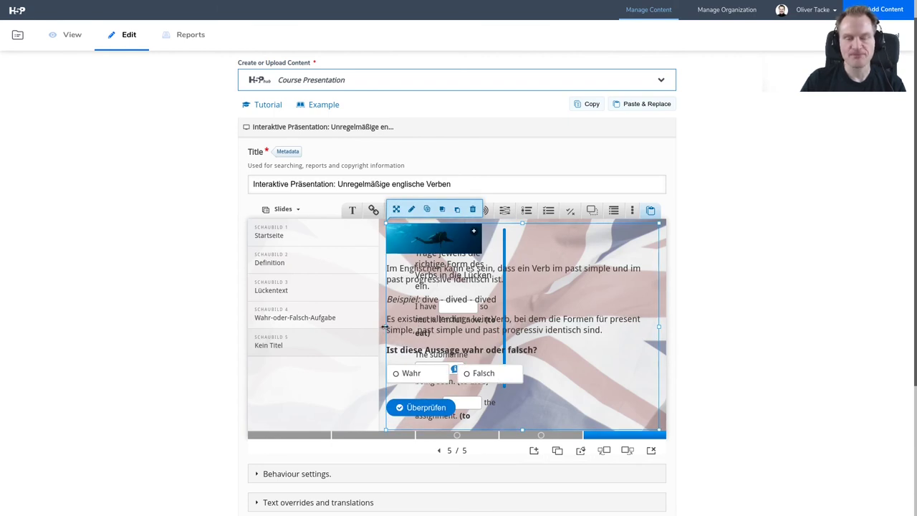
drag(385, 328, 517, 326)
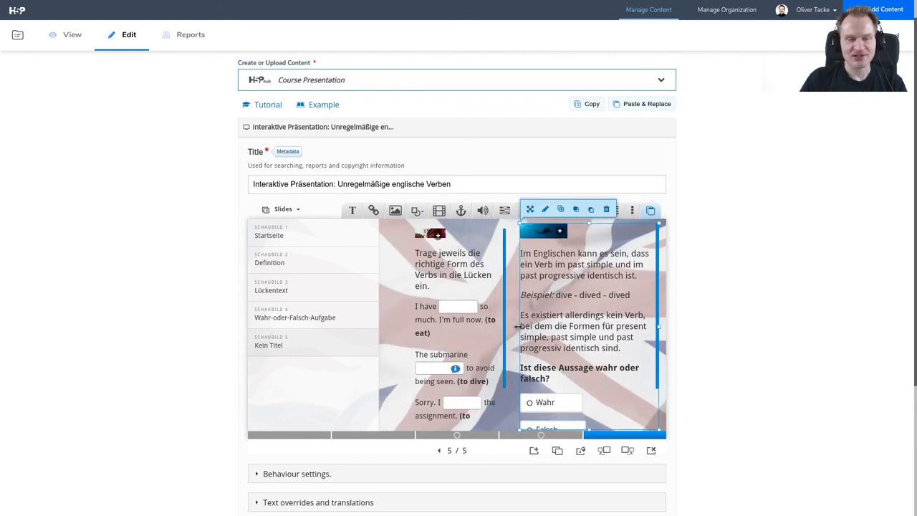